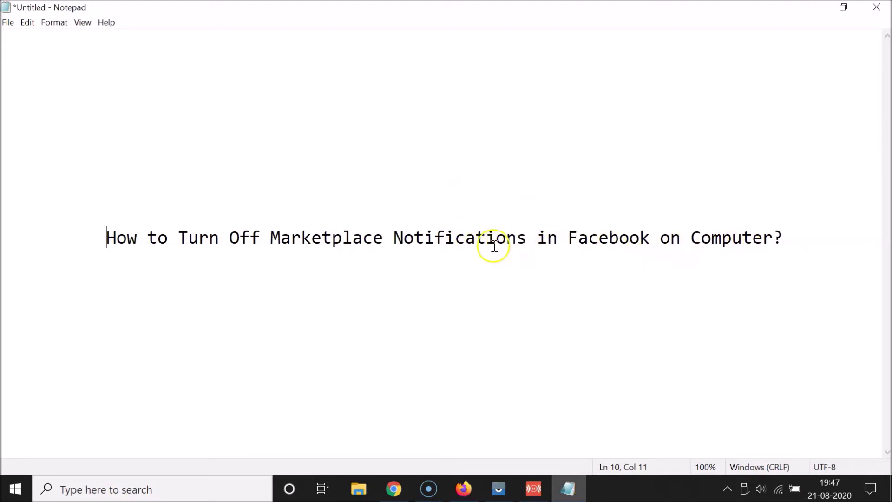
- Minimize the Notepad note on turning off Marketplace notifications to reveal the desktop
{"action": "left_click", "coordinate": [810, 8]}
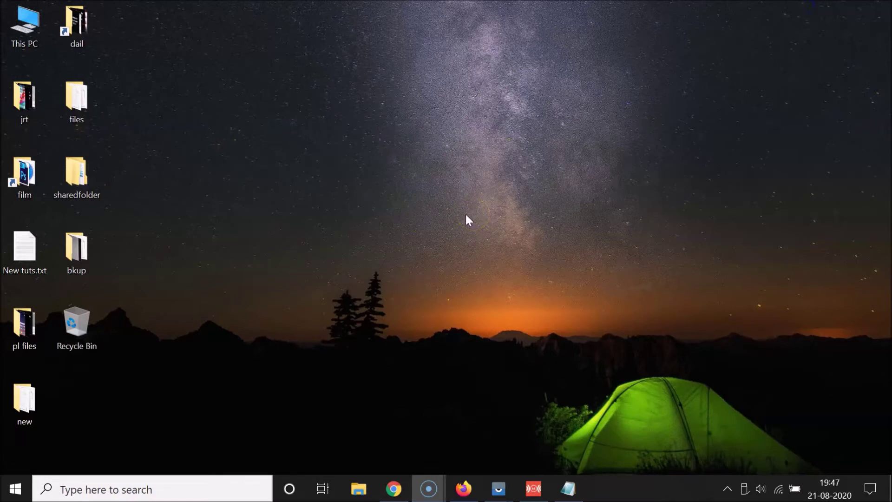
- Restore Chrome on the Facebook home feed, leave the address unchanged, and open the account menu
{"action": "left_click", "coordinate": [394, 489]}
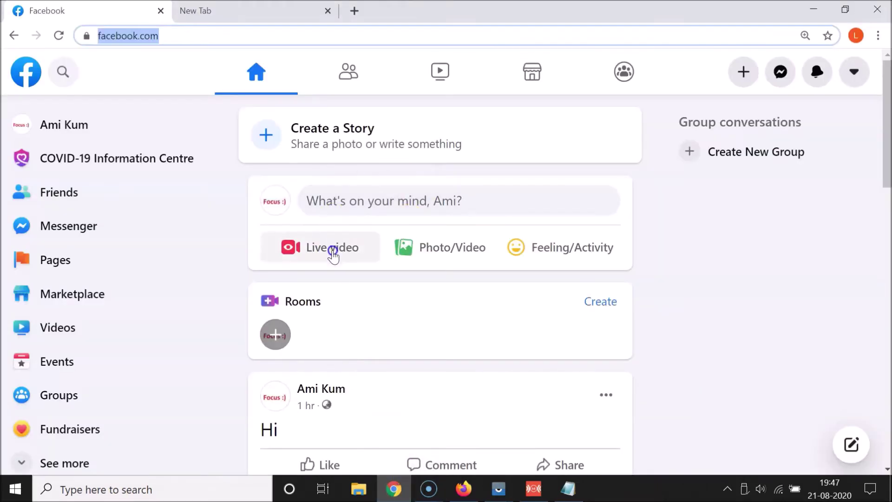
{"action": "left_click", "coordinate": [197, 35]}
{"action": "left_click_drag", "start_coordinate": [241, 34], "coordinate": [117, 34]}
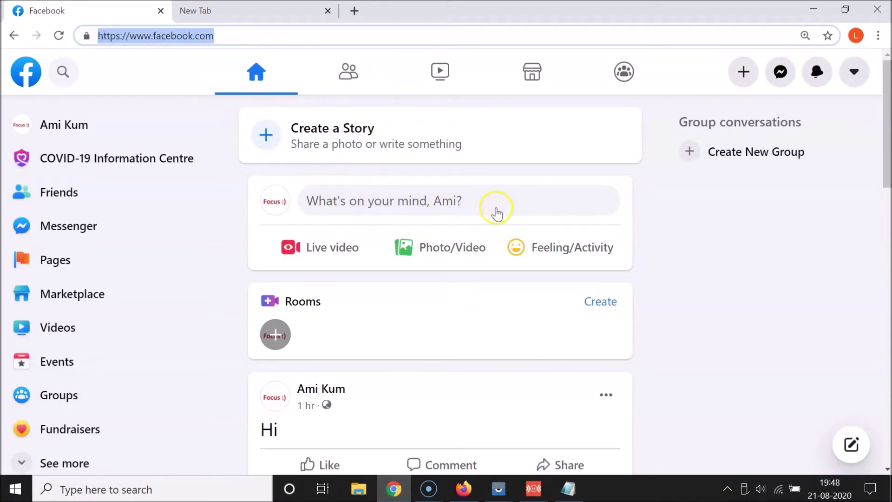
{"action": "left_click", "coordinate": [462, 281]}
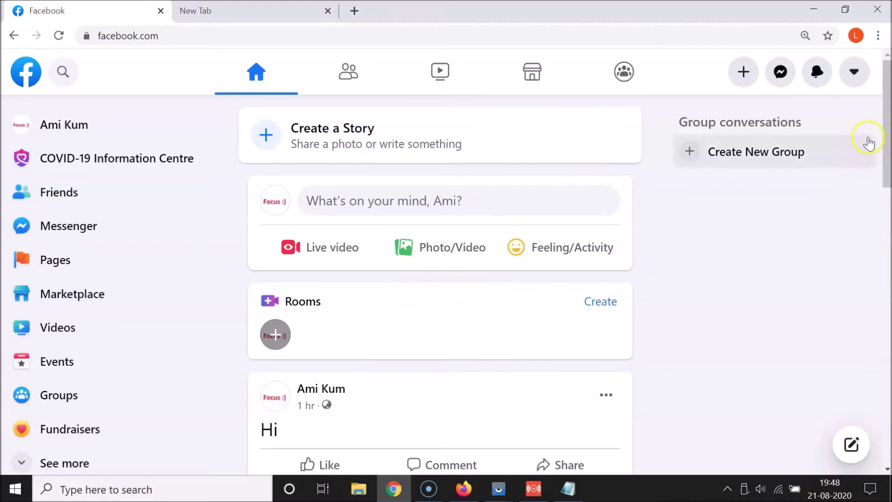
{"action": "left_click", "coordinate": [852, 80]}
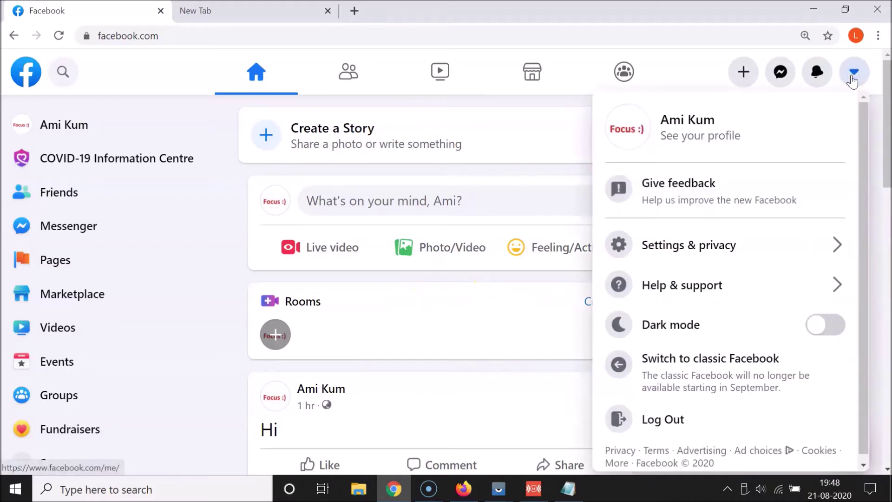
- Go to Settings & privacy > Settings and scroll the settings sidebar
{"action": "left_click", "coordinate": [702, 253]}
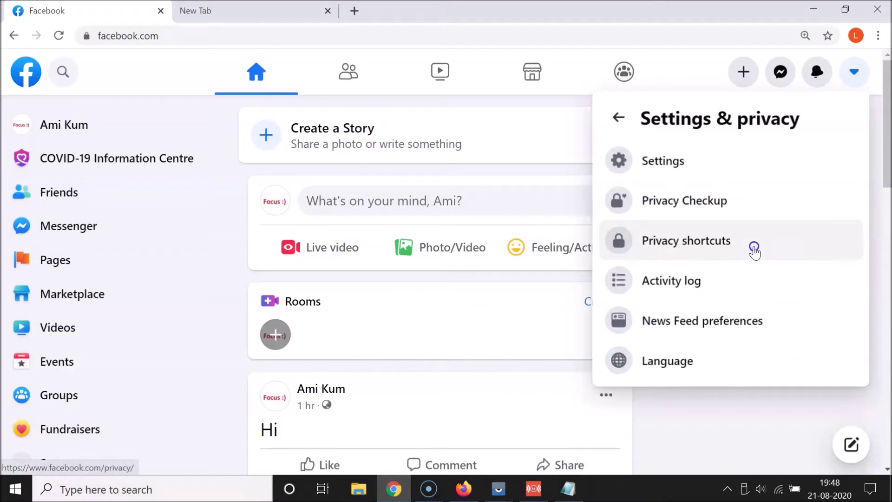
{"action": "left_click", "coordinate": [661, 158]}
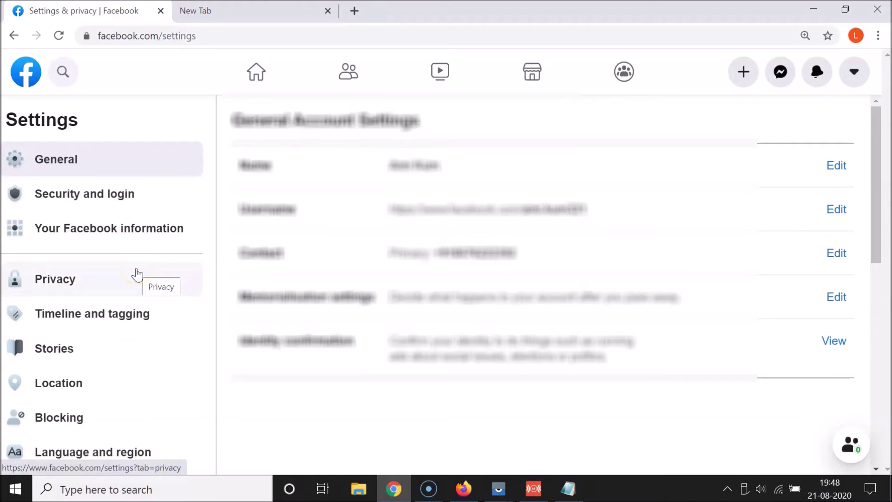
{"action": "scroll", "coordinate": [137, 274], "scroll_direction": "down", "scroll_amount": 1}
{"action": "scroll", "coordinate": [137, 274], "scroll_direction": "down", "scroll_amount": 3}
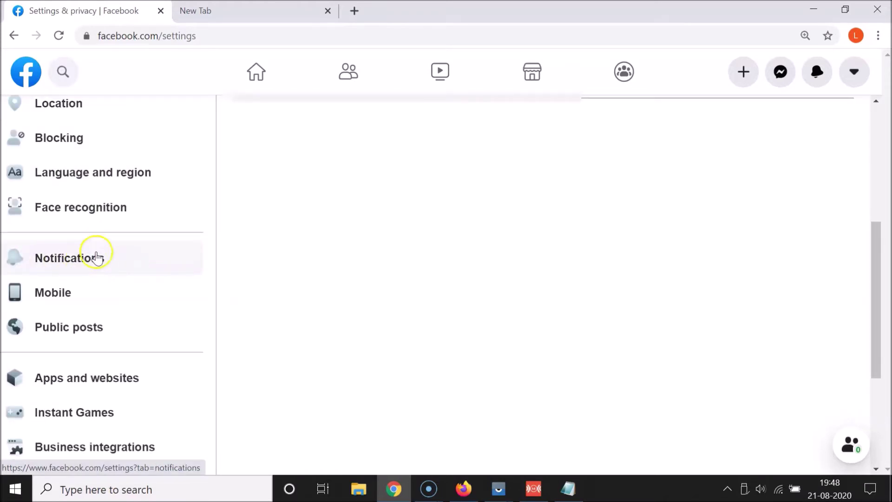
- Open Notifications settings and expand the Marketplace category
{"action": "left_click", "coordinate": [84, 259]}
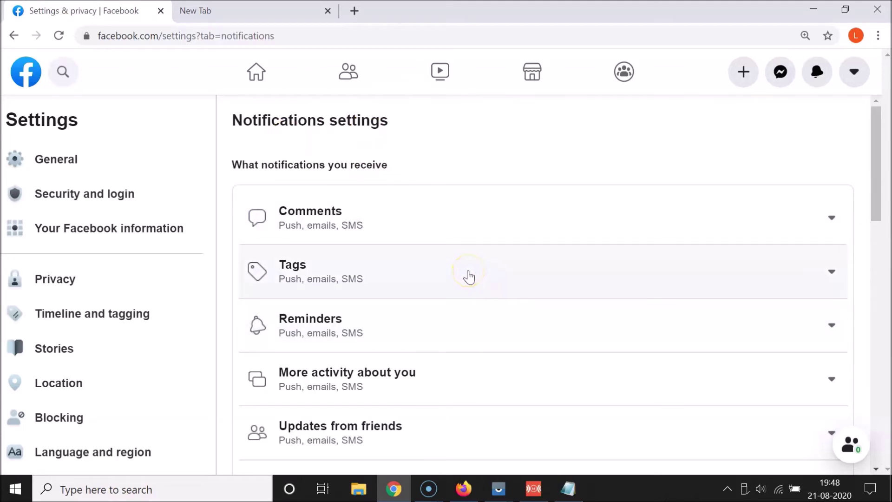
{"action": "scroll", "coordinate": [469, 277], "scroll_direction": "down", "scroll_amount": 10}
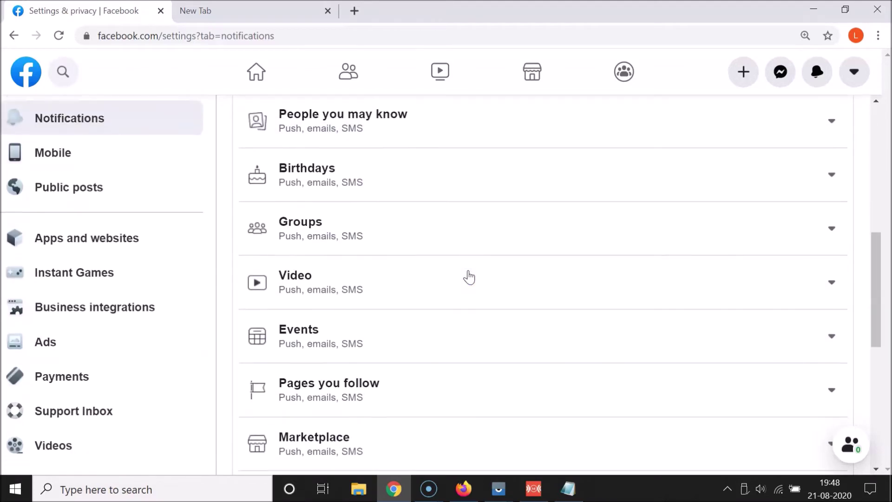
{"action": "scroll", "coordinate": [469, 277], "scroll_direction": "down", "scroll_amount": 2}
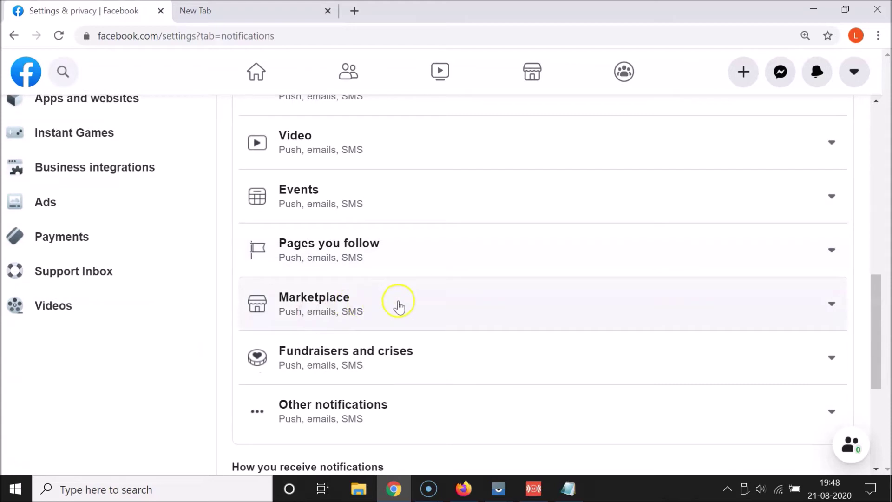
{"action": "left_click", "coordinate": [387, 315]}
{"action": "scroll", "coordinate": [502, 300], "scroll_direction": "down", "scroll_amount": 2}
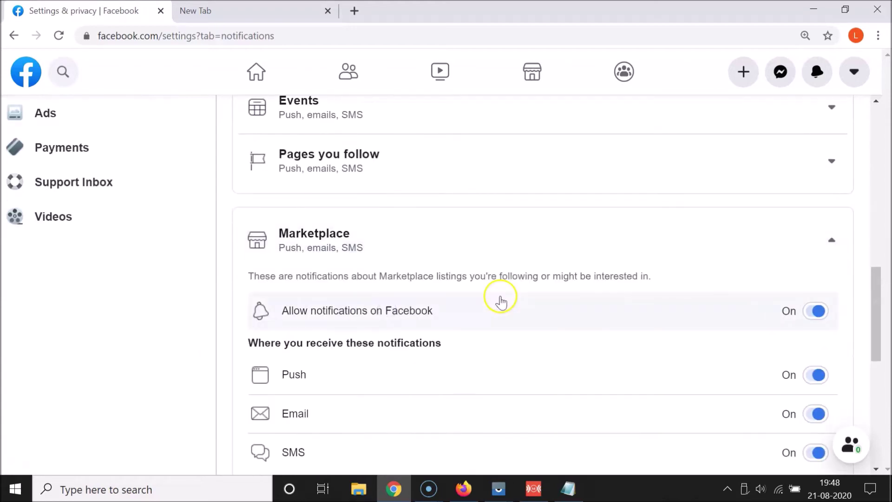
- Toggle Marketplace Email off and back on, then switch 'Allow notifications on Facebook' Off
{"action": "scroll", "coordinate": [567, 347], "scroll_direction": "down", "scroll_amount": 2}
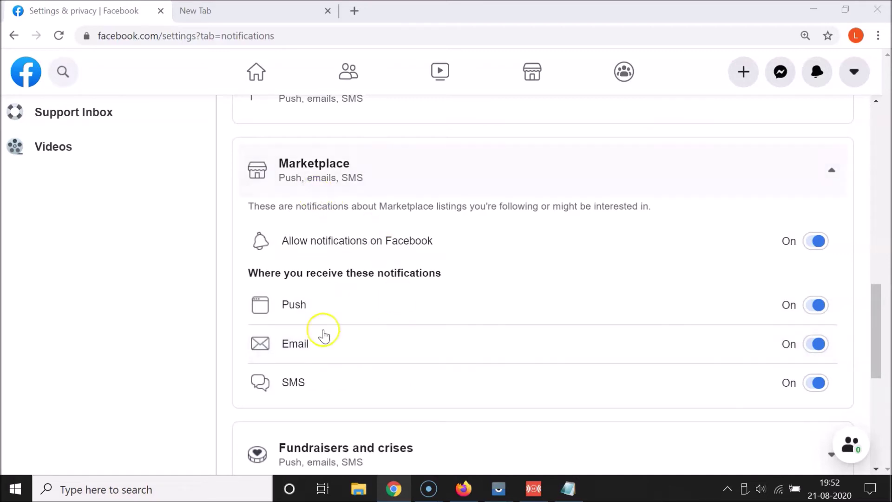
{"action": "left_click", "coordinate": [814, 348]}
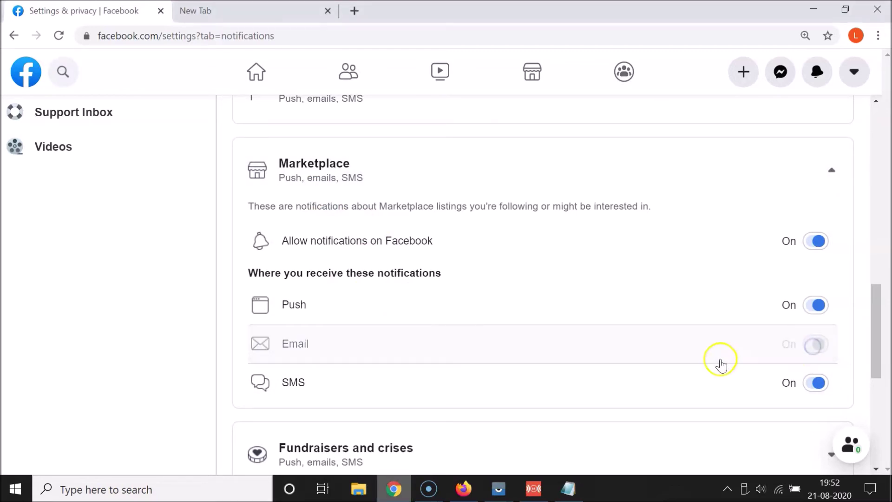
{"action": "scroll", "coordinate": [523, 362], "scroll_direction": "down", "scroll_amount": 1}
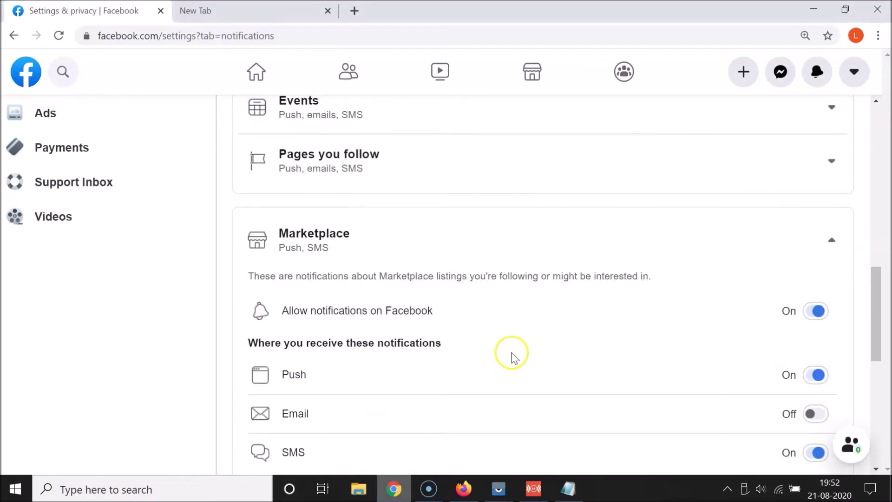
{"action": "scroll", "coordinate": [549, 307], "scroll_direction": "down", "scroll_amount": 1}
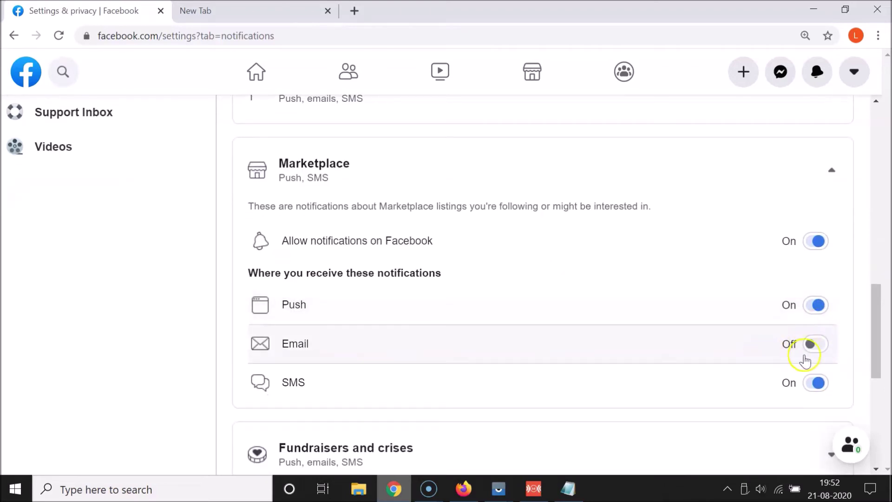
{"action": "left_click", "coordinate": [817, 344]}
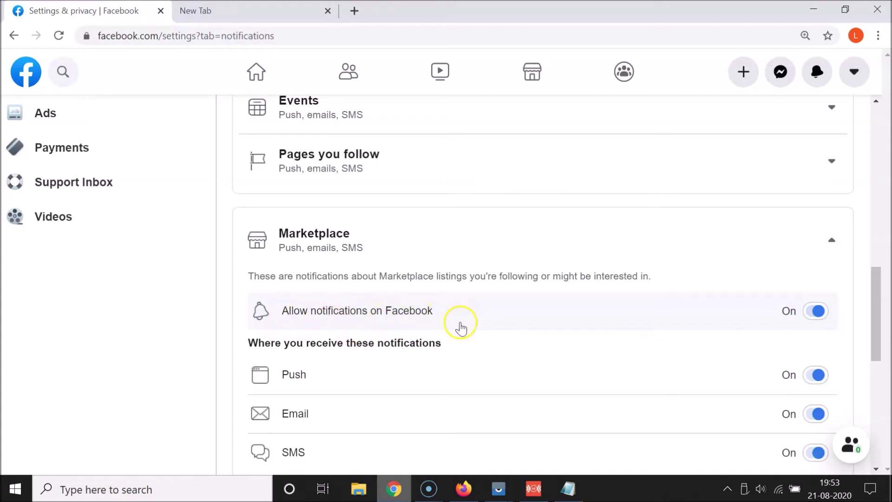
{"action": "left_click", "coordinate": [816, 314]}
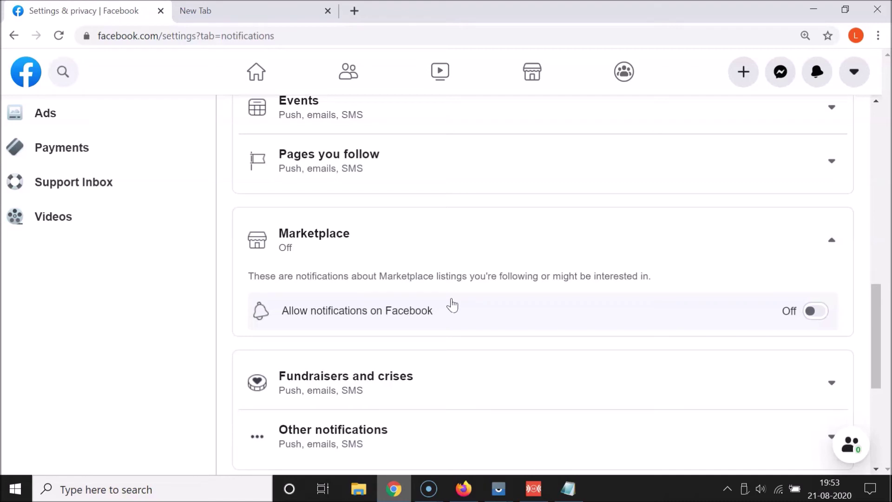
{"action": "left_click", "coordinate": [815, 313]}
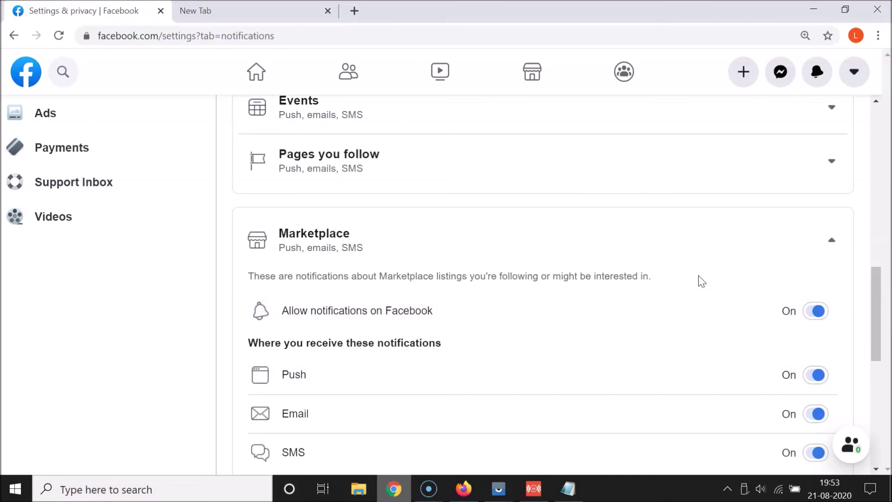
{"action": "left_click", "coordinate": [855, 70]}
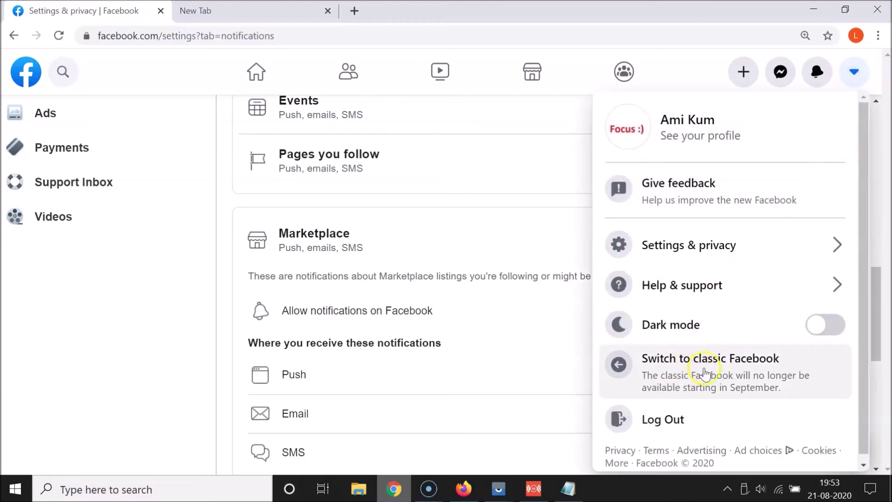
- Switch to classic Facebook and skip the feedback question
{"action": "left_click", "coordinate": [732, 369]}
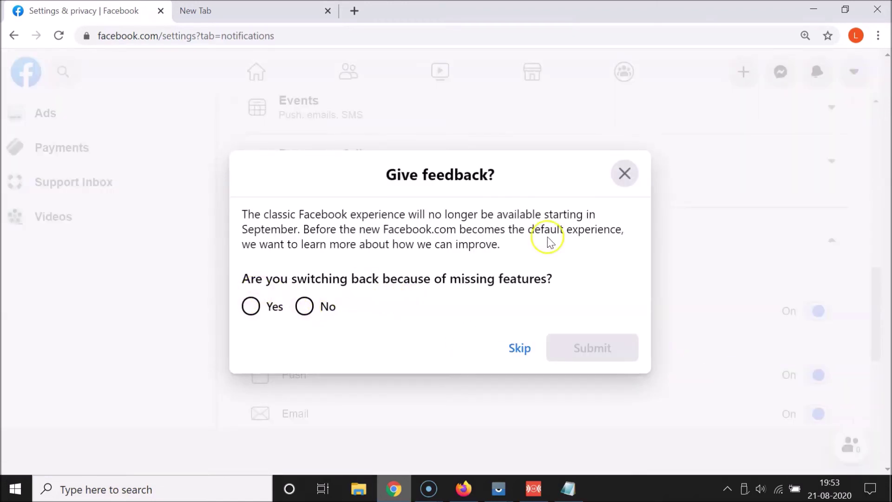
{"action": "left_click", "coordinate": [519, 348]}
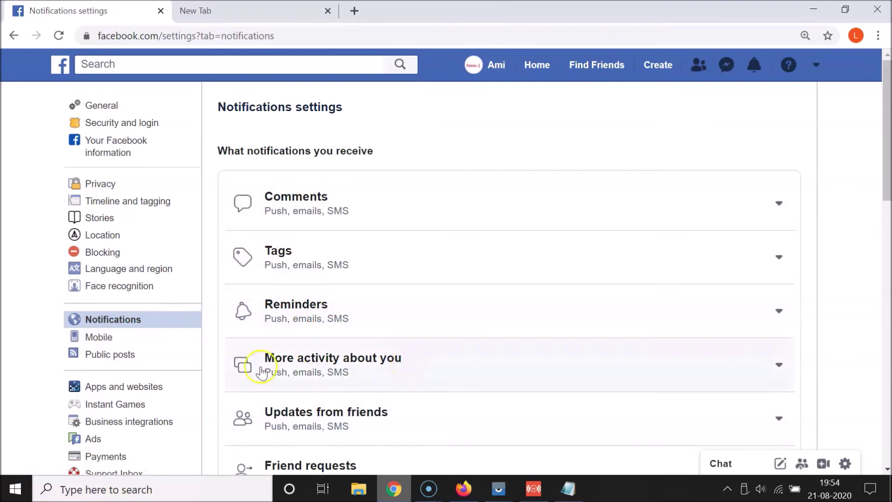
{"action": "left_click", "coordinate": [490, 69]}
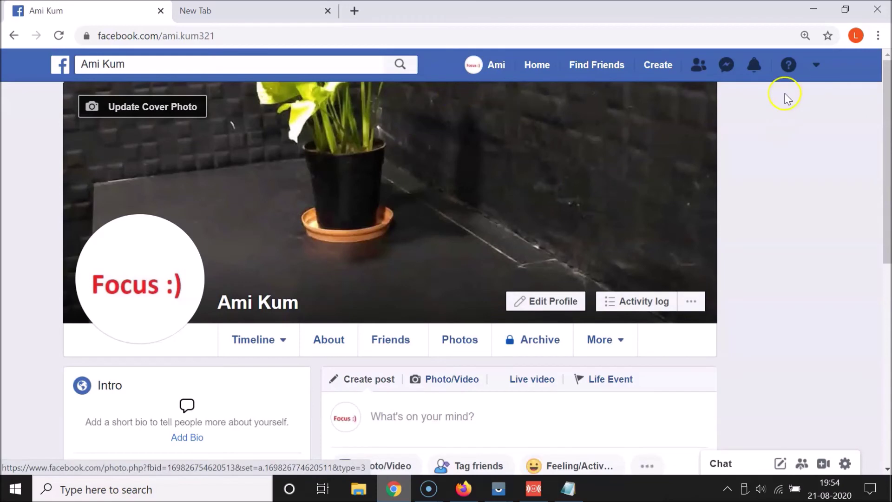
{"action": "left_click", "coordinate": [820, 71]}
{"action": "left_click", "coordinate": [746, 195]}
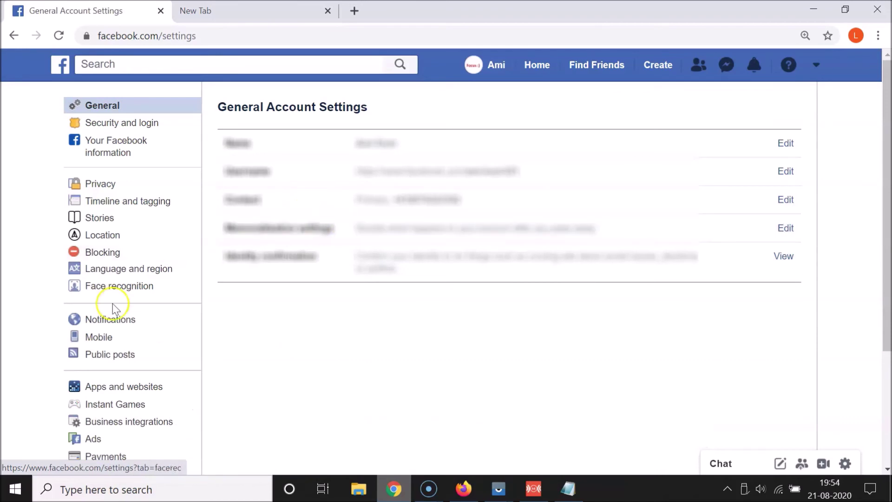
{"action": "left_click", "coordinate": [129, 324]}
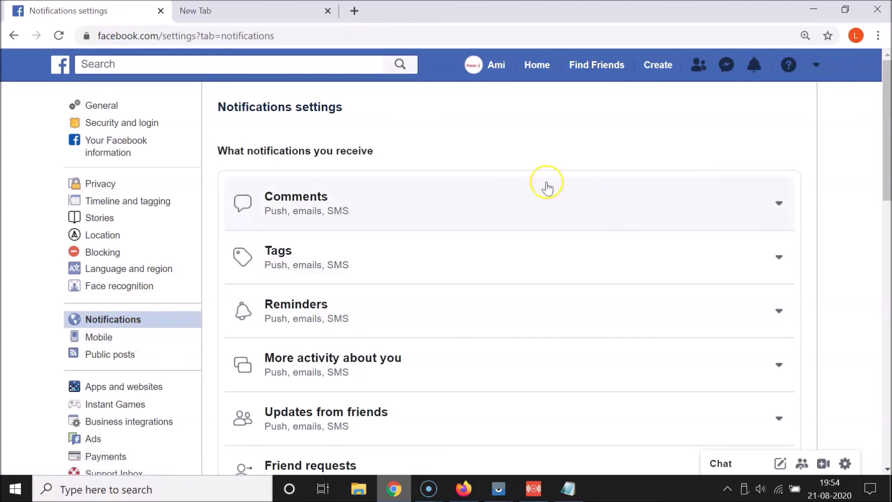
{"action": "scroll", "coordinate": [547, 186], "scroll_direction": "down", "scroll_amount": 5}
{"action": "scroll", "coordinate": [545, 187], "scroll_direction": "down", "scroll_amount": 6}
{"action": "left_click", "coordinate": [396, 215]}
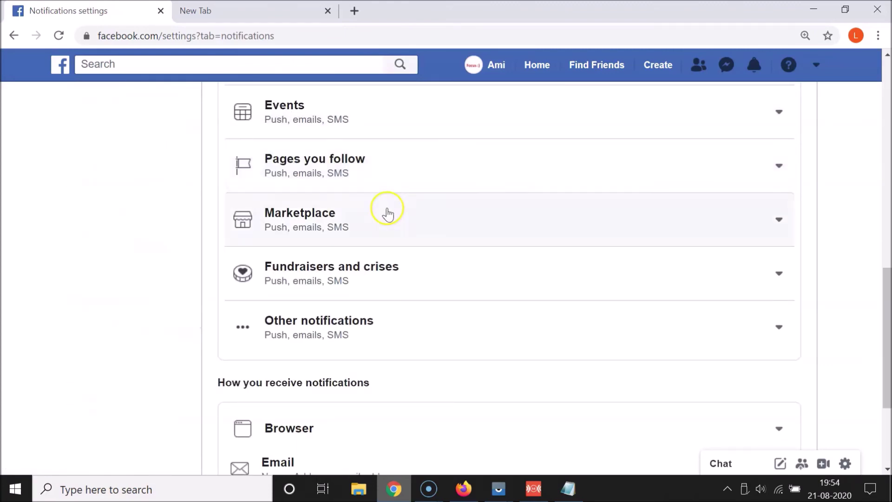
- Expand Marketplace, turn 'Allow notifications on Facebook' Off, and bring the Notepad note back
{"action": "left_click", "coordinate": [488, 221]}
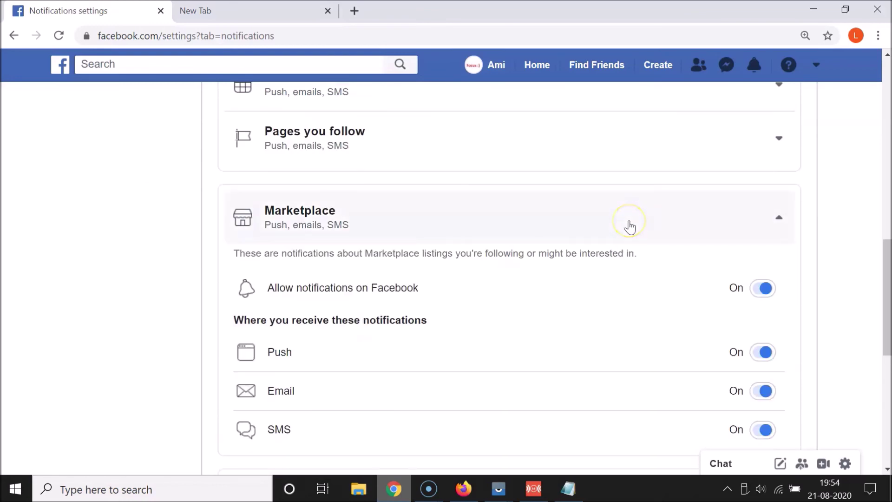
{"action": "left_click", "coordinate": [329, 296]}
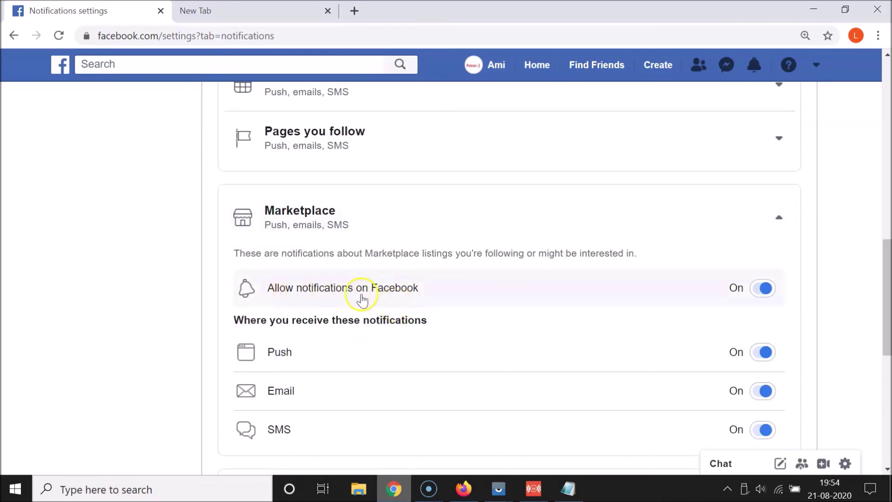
{"action": "left_click", "coordinate": [759, 295]}
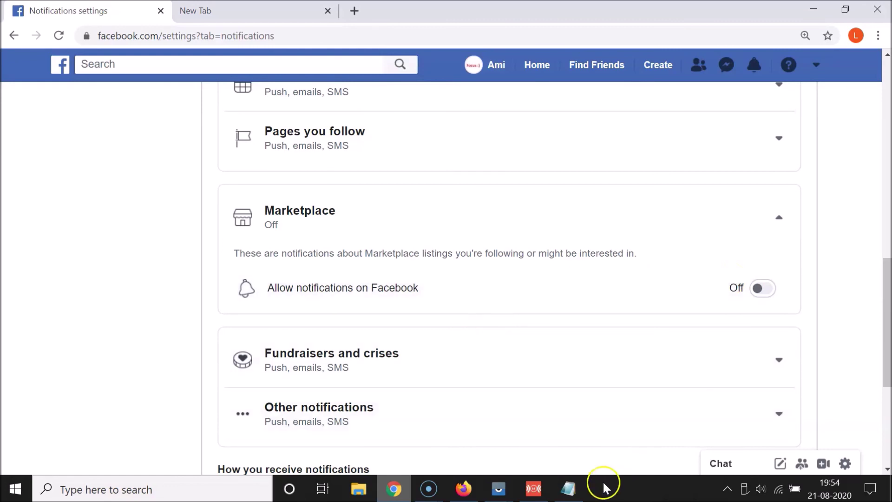
{"action": "left_click", "coordinate": [568, 488]}
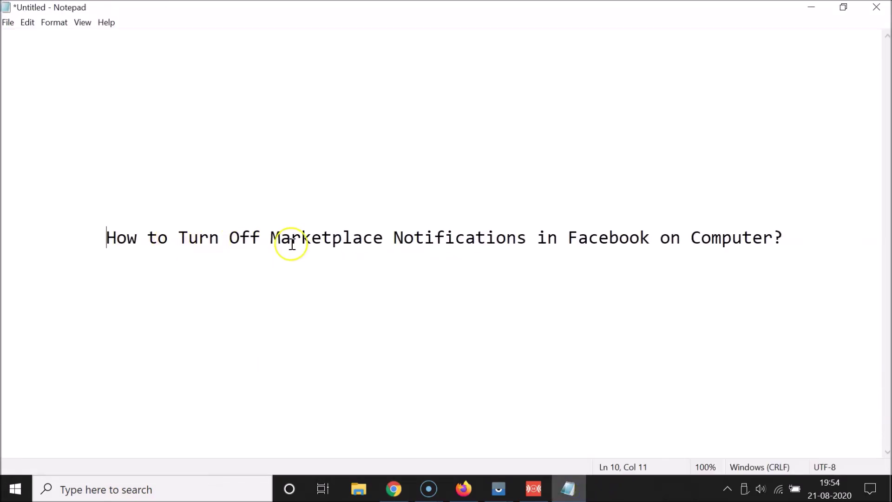